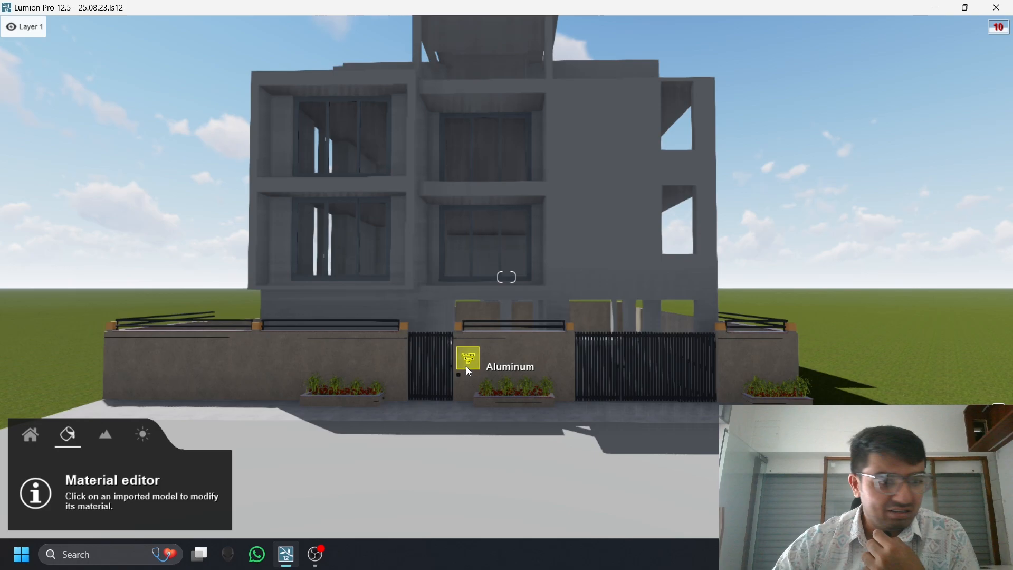
# - Examine the house's front wall, gate and nameplate up close in the build view
pyautogui.press('w')
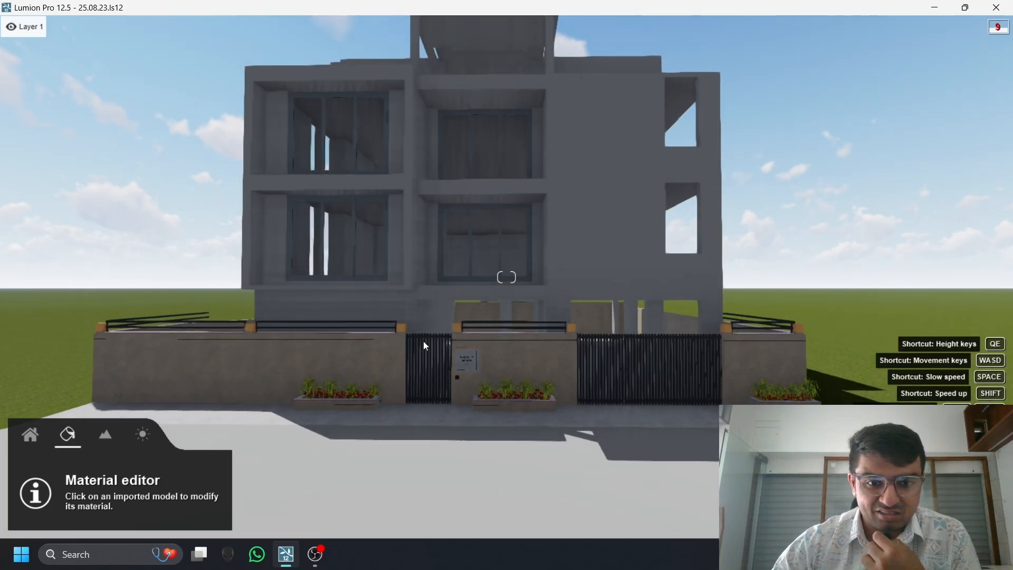
pyautogui.moveTo(649, 280); pyautogui.dragTo(712, 373, button='right')
pyautogui.moveTo(671, 229); pyautogui.dragTo(559, 311, button='right')
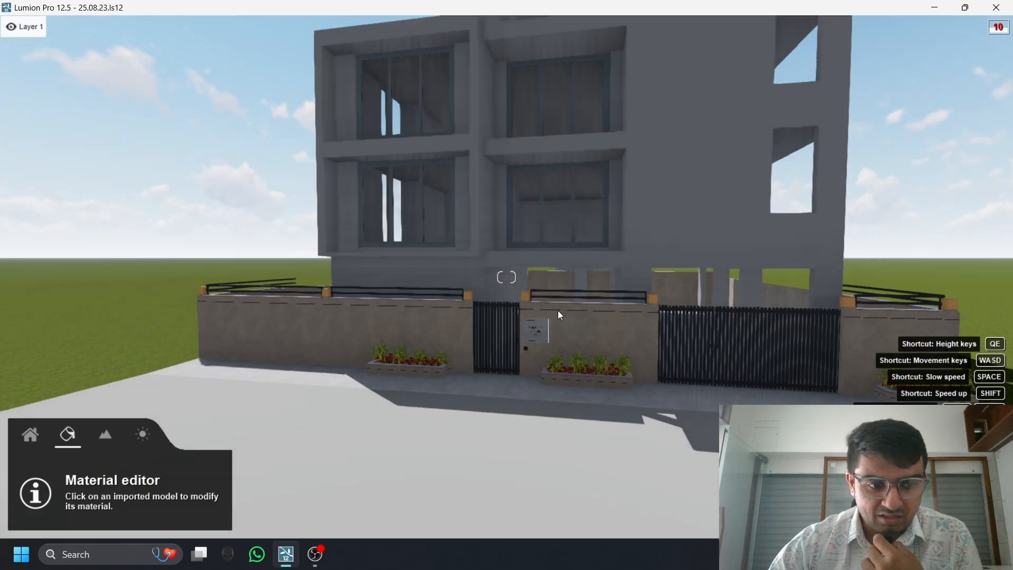
pyautogui.moveTo(297, 221); pyautogui.dragTo(292, 296, button='right')
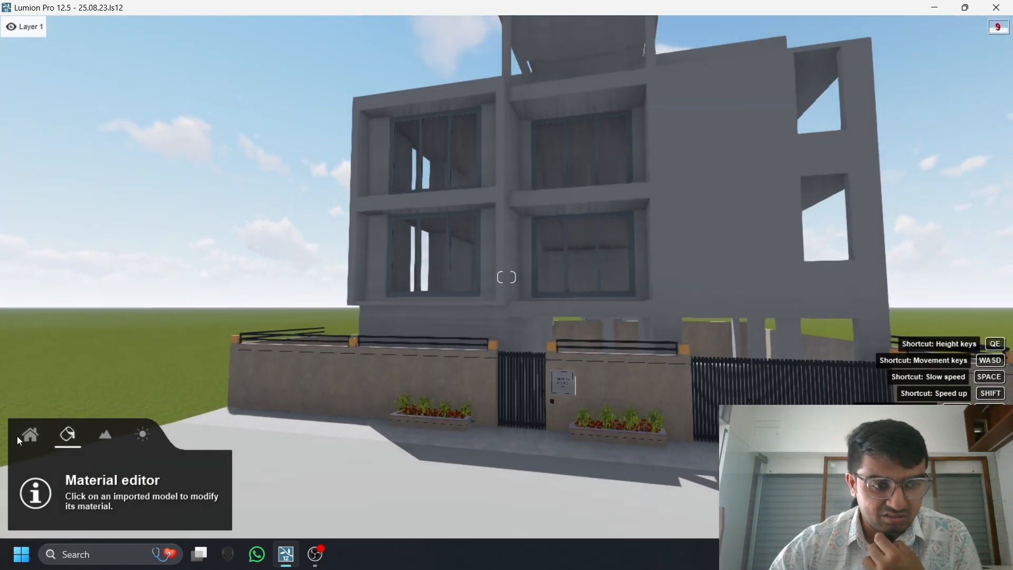
pyautogui.click(32, 438)
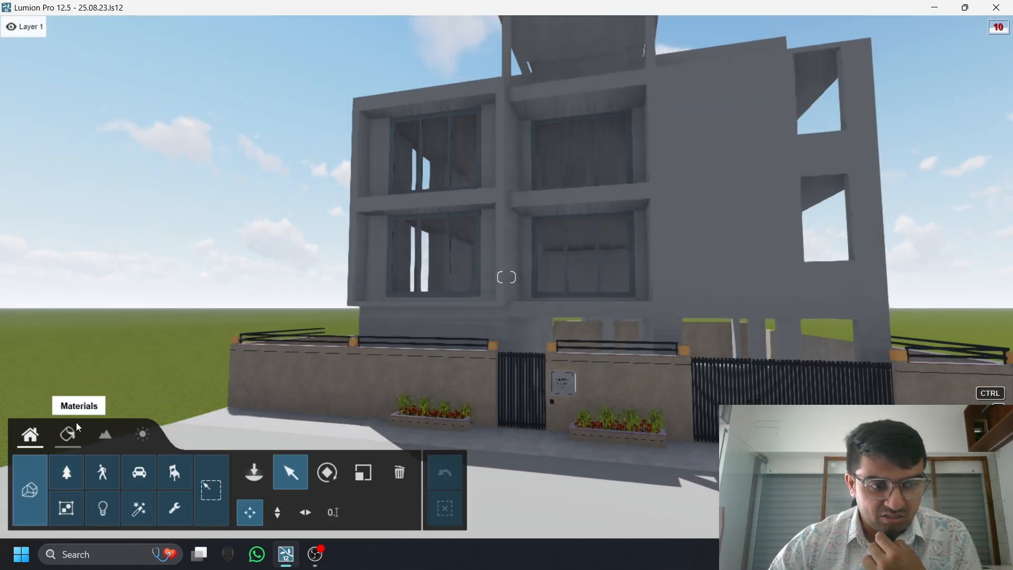
pyautogui.scroll(5, 426, 273)
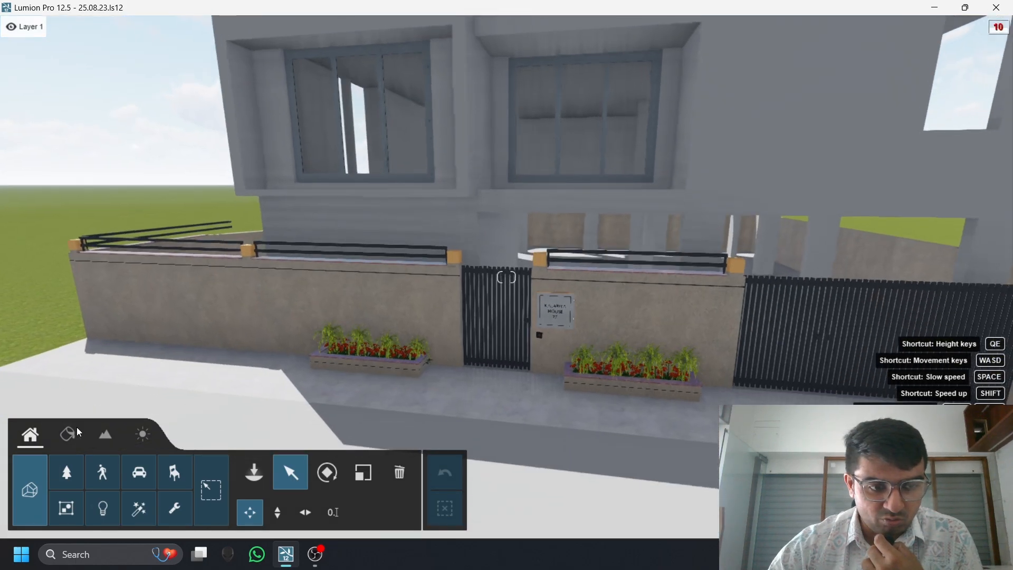
pyautogui.click(67, 437)
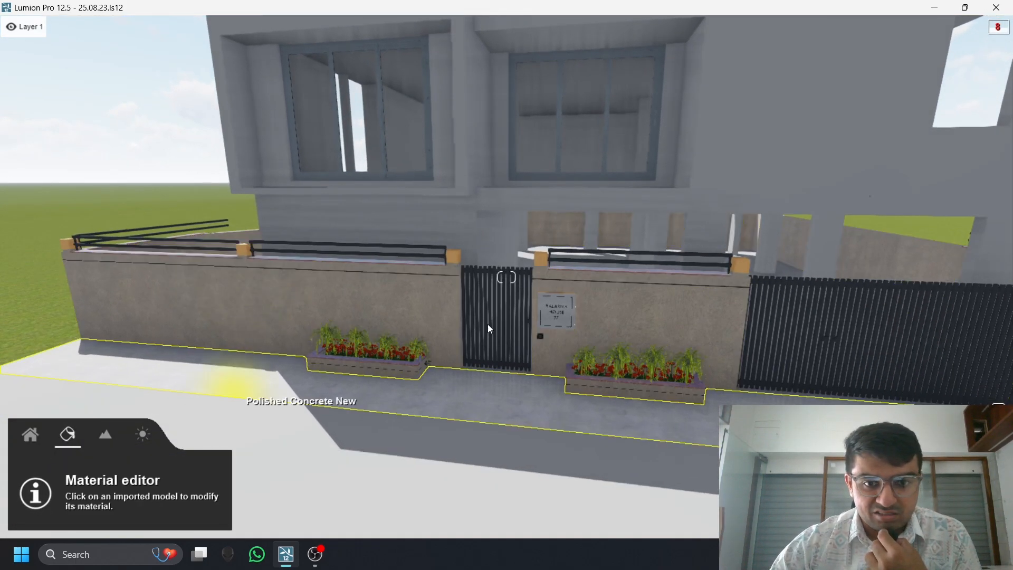
pyautogui.scroll(3, 485, 317)
pyautogui.scroll(5, 470, 294)
pyautogui.moveTo(471, 292); pyautogui.dragTo(465, 261, button='right')
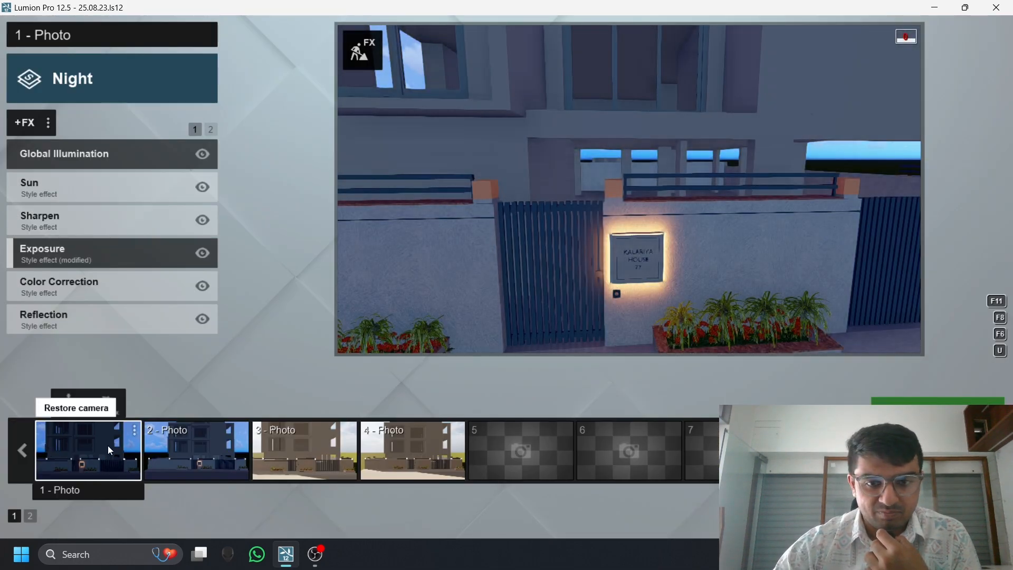
# - Examine the lit nameplate and front wall in night photo 1 and realistic photo 3, ending on photo 1's saved camera
pyautogui.click(109, 446)
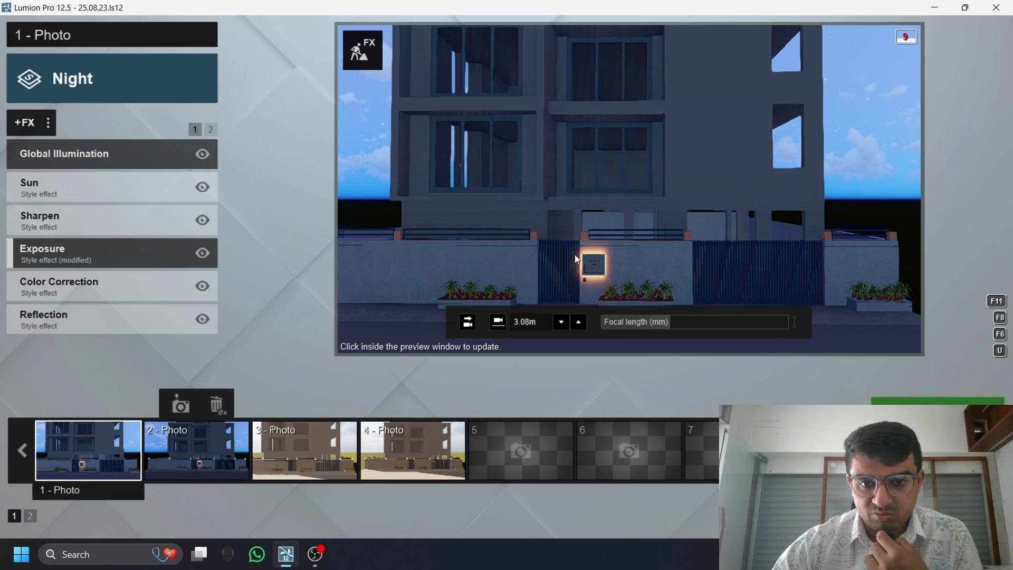
pyautogui.scroll(5, 595, 269)
pyautogui.moveTo(606, 282); pyautogui.dragTo(570, 189, button='right')
pyautogui.scroll(3, 570, 188)
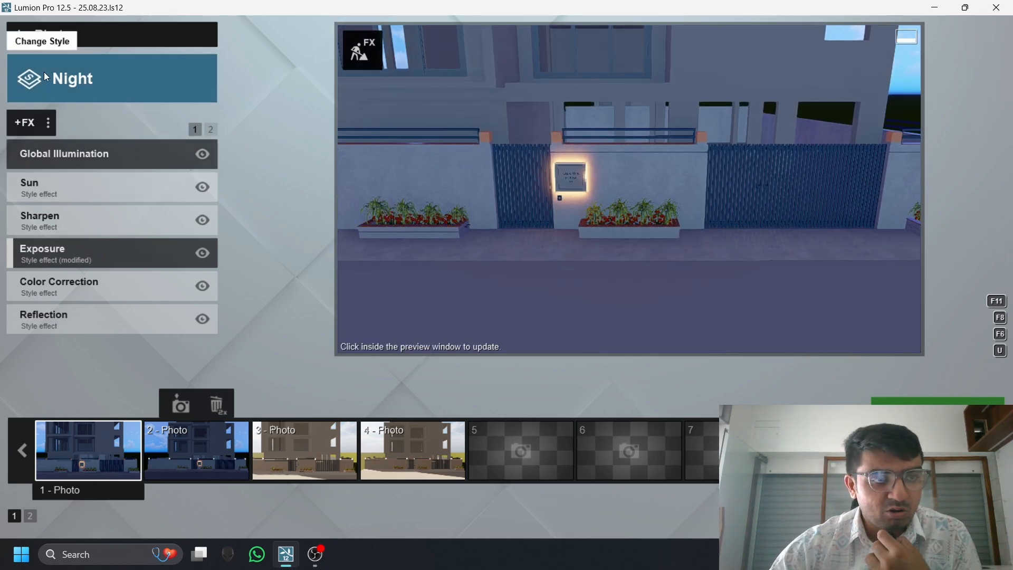
pyautogui.click(324, 467)
pyautogui.scroll(5, 616, 282)
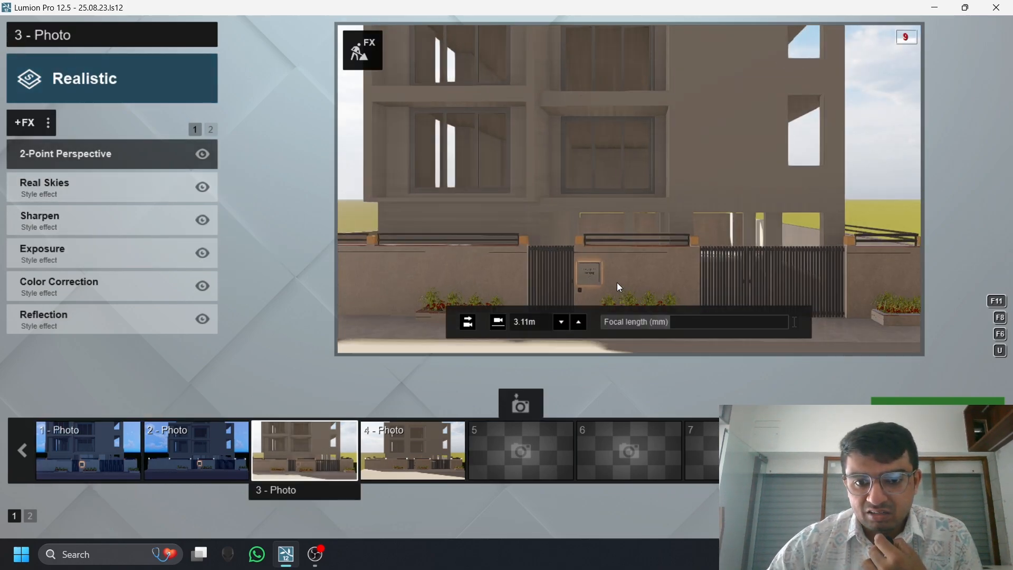
pyautogui.moveTo(617, 282); pyautogui.dragTo(594, 218, button='middle')
pyautogui.moveTo(594, 219); pyautogui.dragTo(590, 199, button='right')
pyautogui.scroll(1, 526, 231)
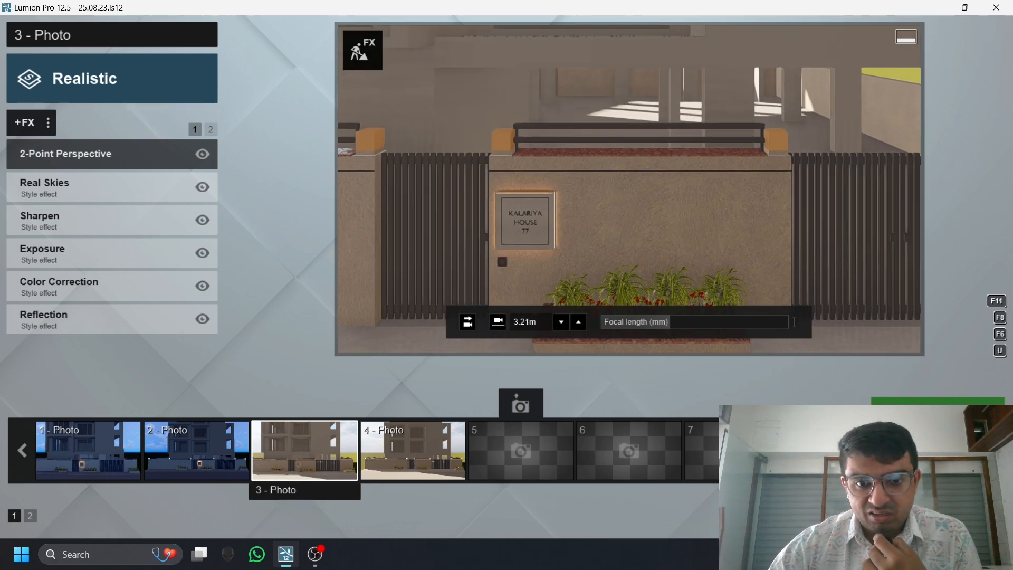
pyautogui.moveTo(526, 231); pyautogui.dragTo(578, 155, button='right')
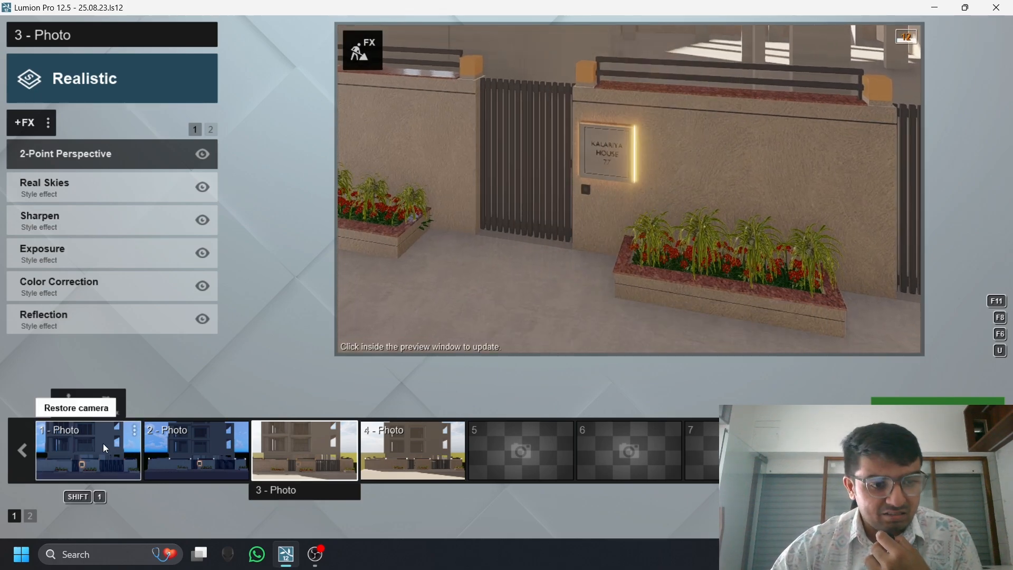
pyautogui.click(95, 471)
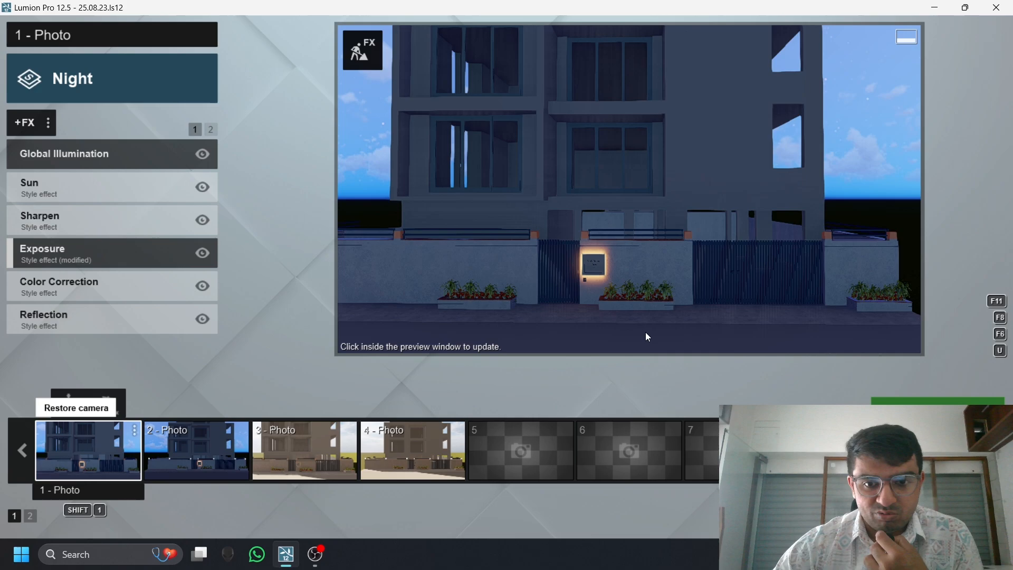
pyautogui.moveTo(518, 236)
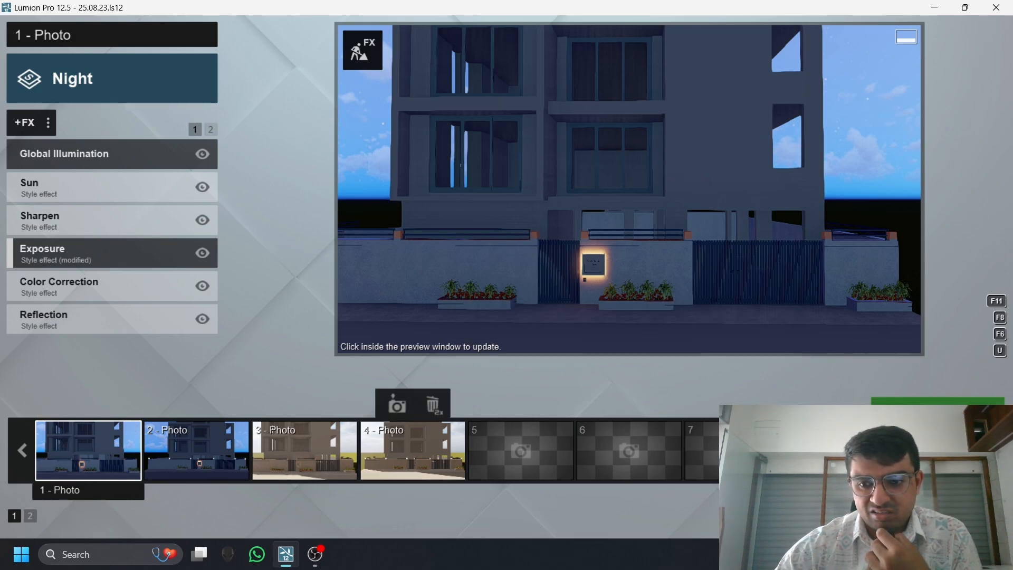
# - Assign the Standard material to the Color C02 lamp blocks on top of the front wall
pyautogui.press('Escape')
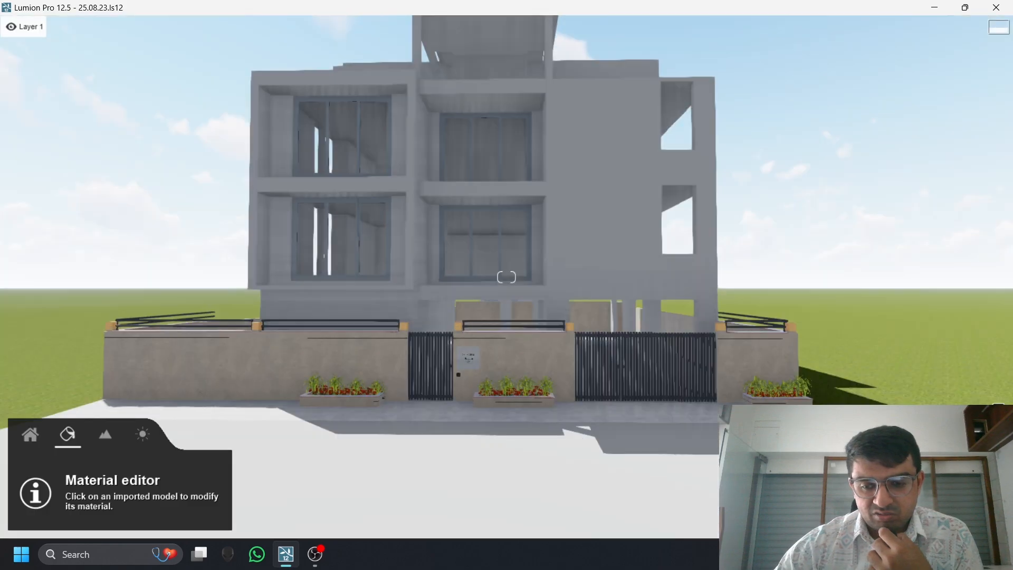
pyautogui.scroll(3, 396, 396)
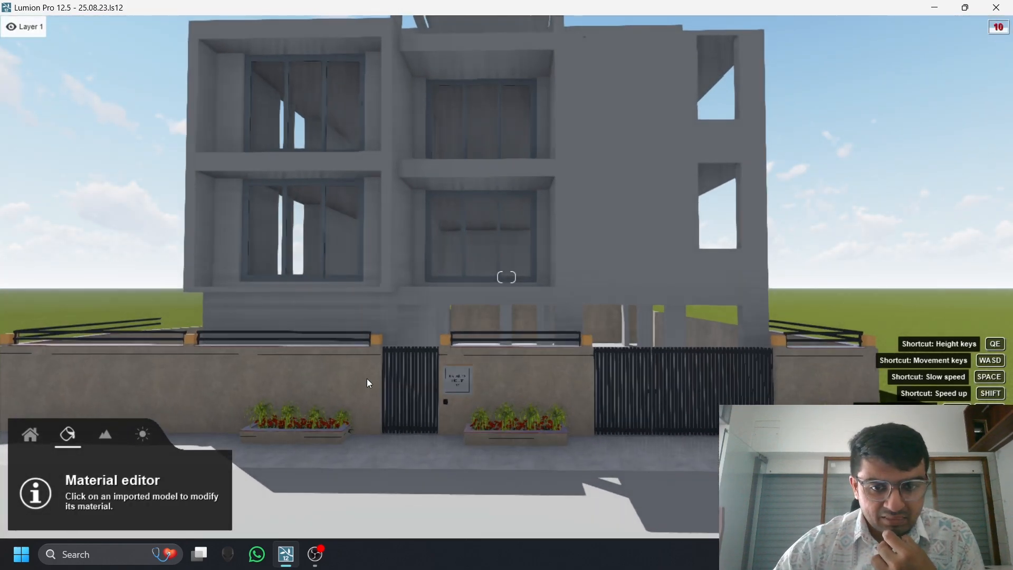
pyautogui.click(179, 340)
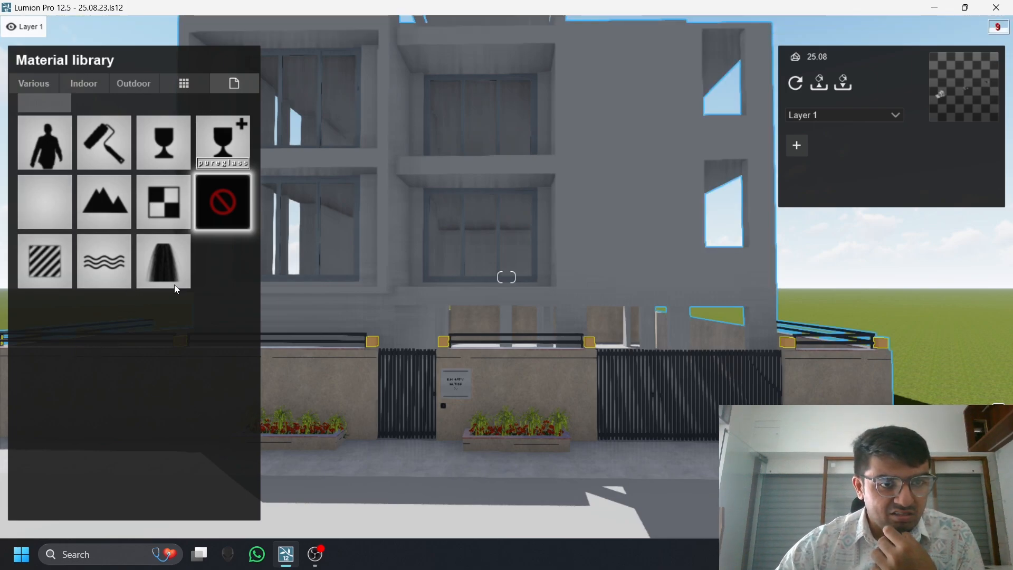
pyautogui.click(51, 264)
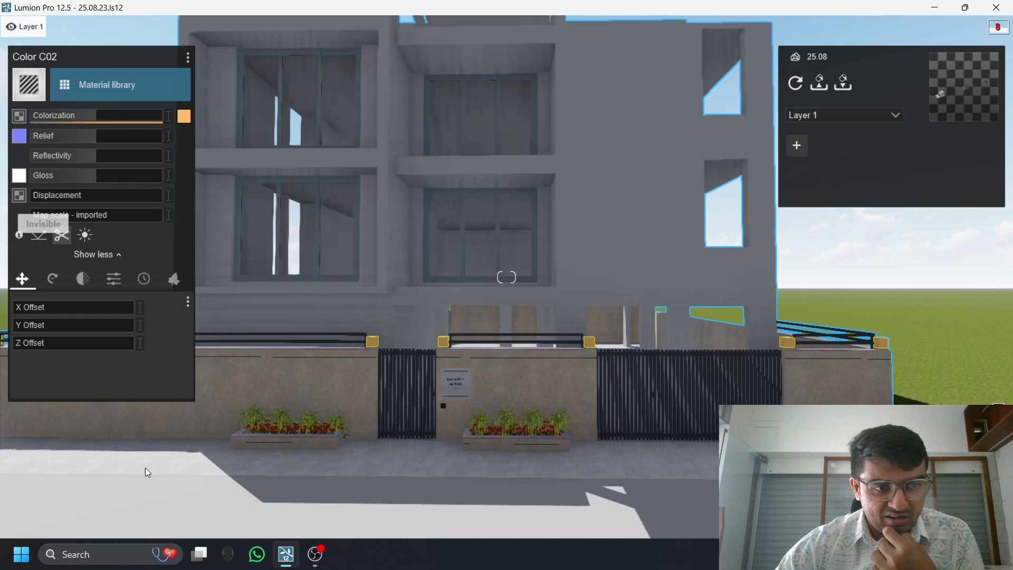
# - Set the wall lamp material's Emissive to 7 and save the material change
pyautogui.click(113, 285)
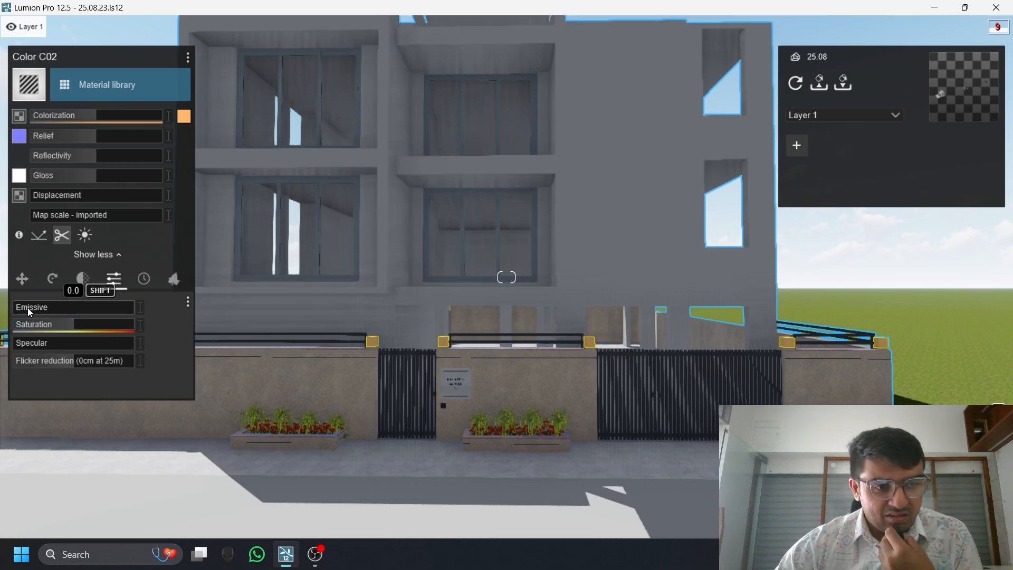
pyautogui.moveTo(28, 307); pyautogui.dragTo(65, 302)
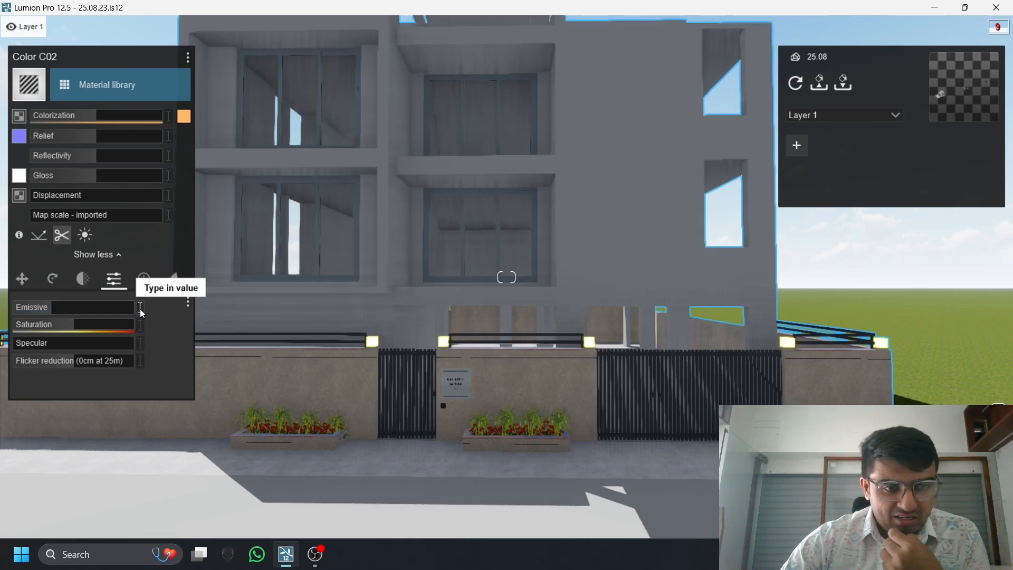
pyautogui.moveTo(53, 308); pyautogui.dragTo(38, 305)
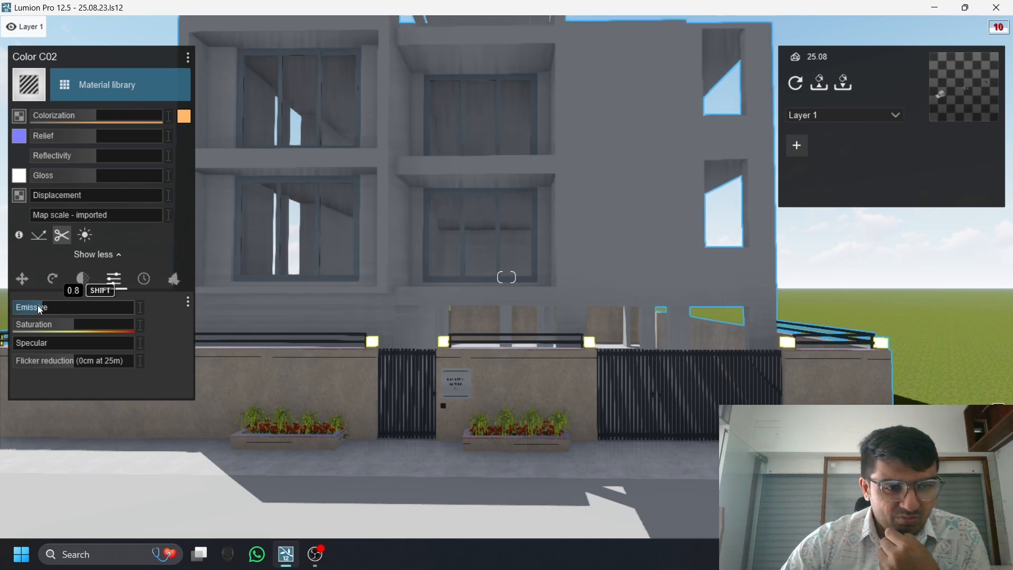
pyautogui.click(141, 308)
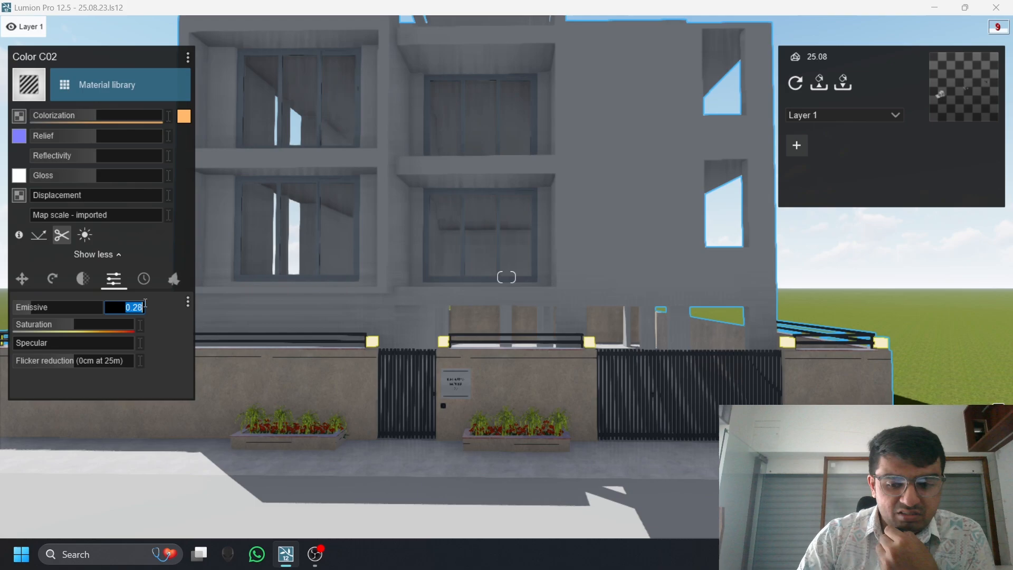
pyautogui.write('7')
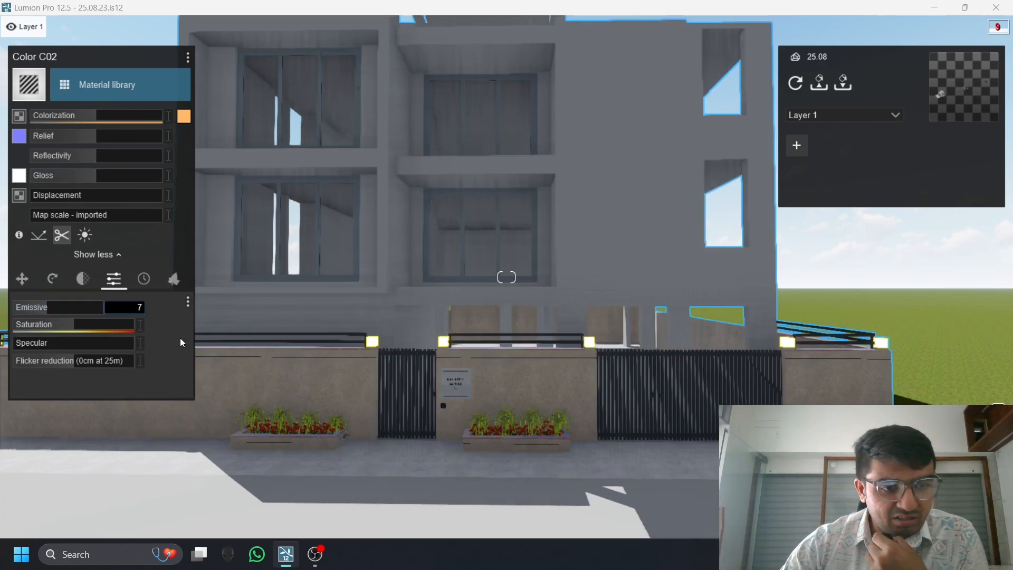
pyautogui.press('Return')
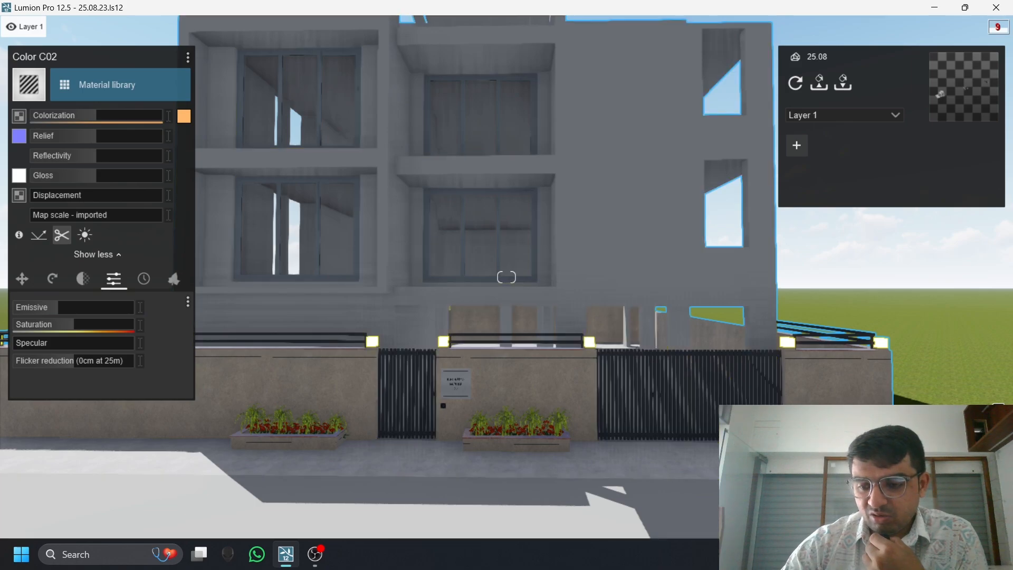
pyautogui.click(962, 516)
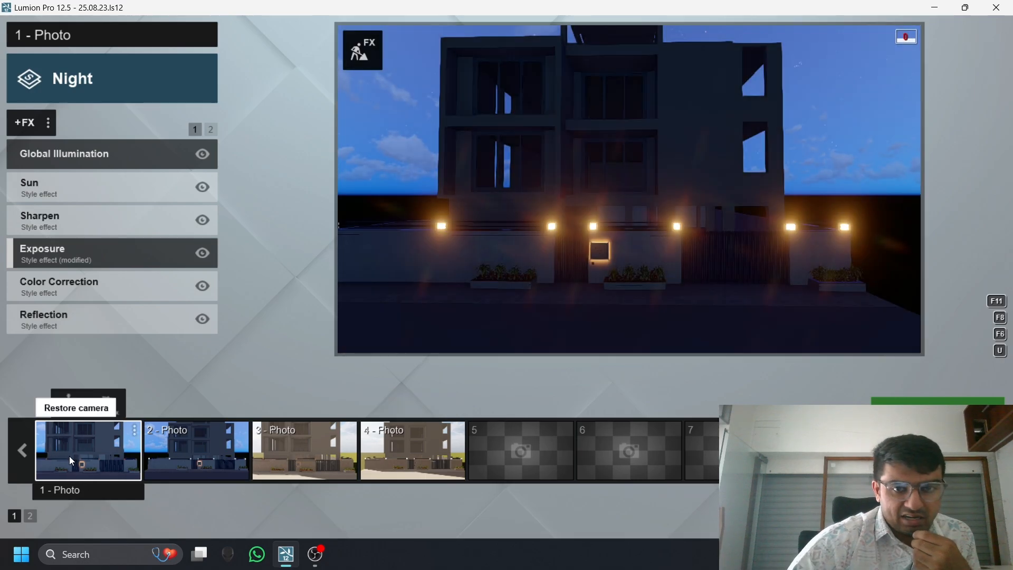
# - From night photo 1, open the scene for editing with effects, lower the wall lamp material's Emissive and save it
pyautogui.click(72, 461)
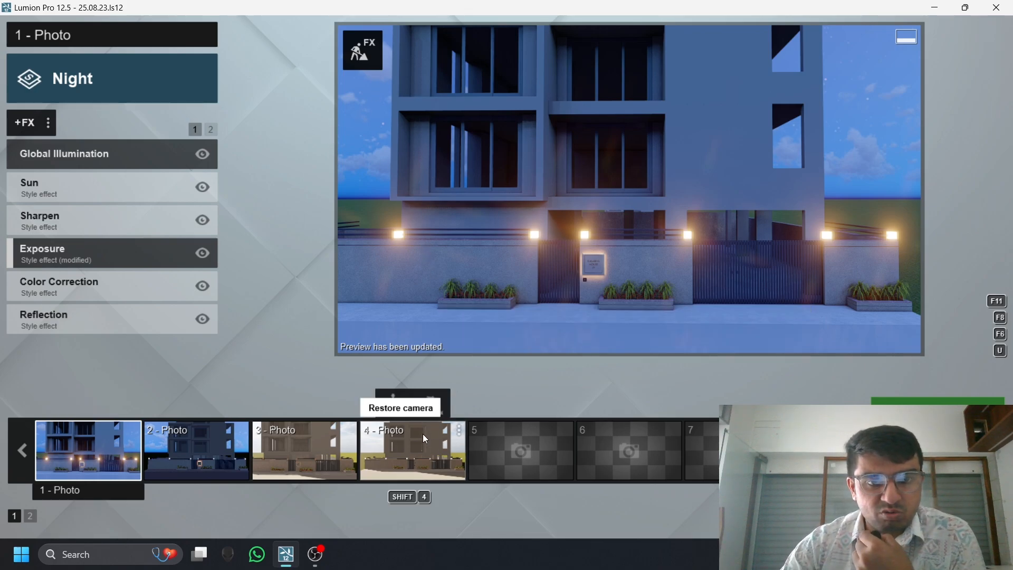
pyautogui.click(373, 60)
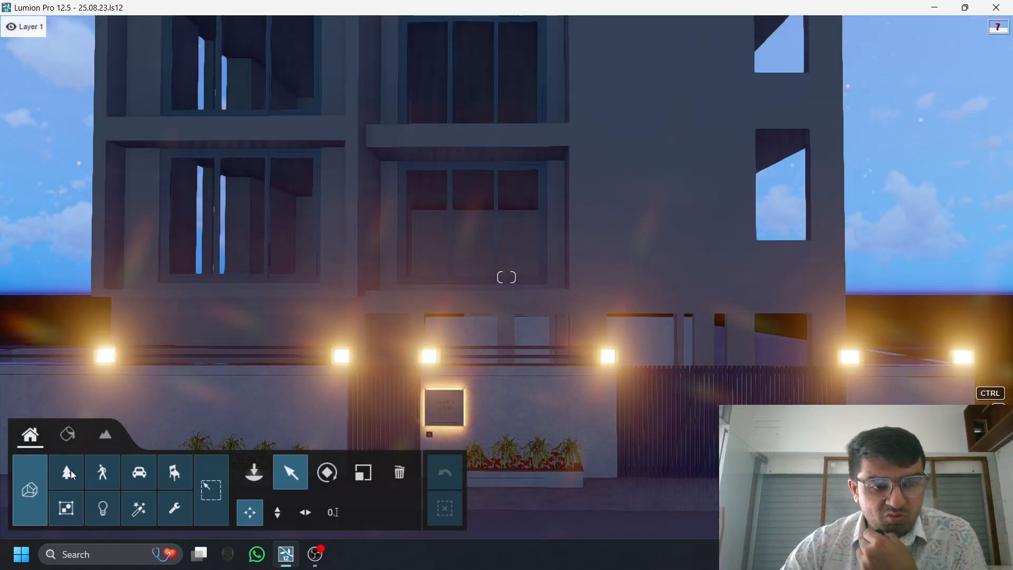
pyautogui.click(68, 441)
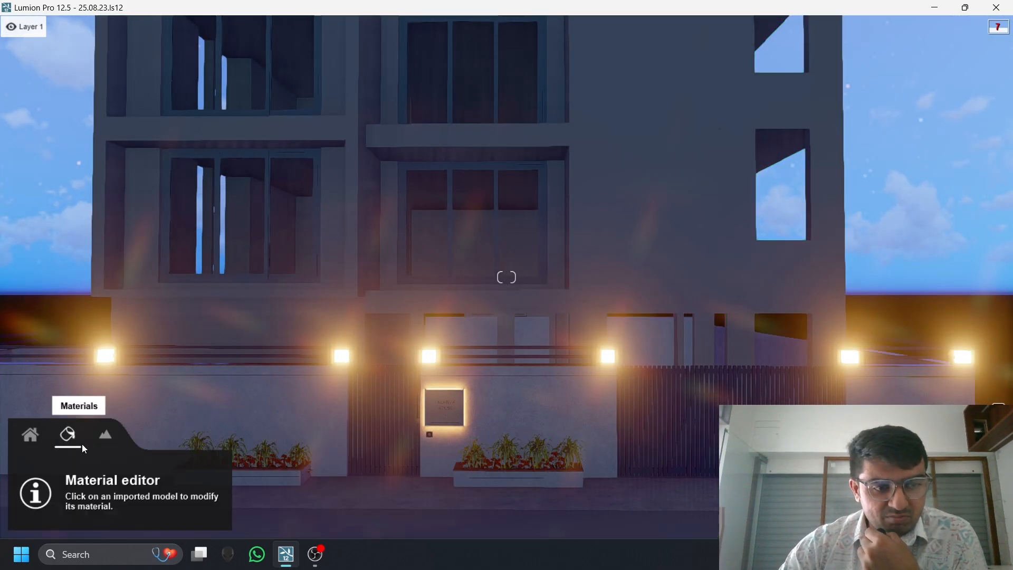
pyautogui.click(111, 354)
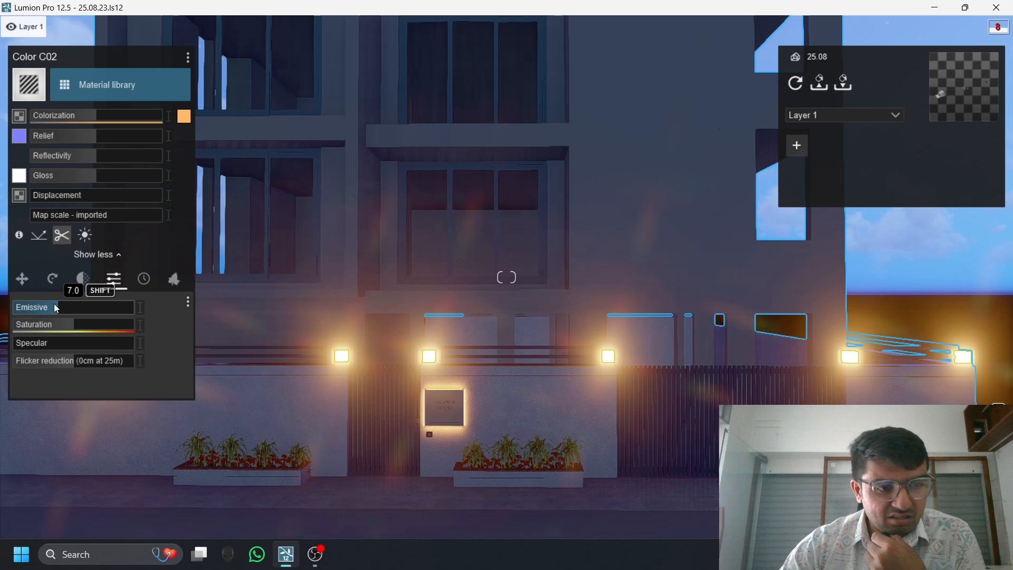
pyautogui.moveTo(54, 304)
pyautogui.mouseDown()
pyautogui.moveTo(37, 310)
pyautogui.moveTo(45, 312)
pyautogui.mouseUp()
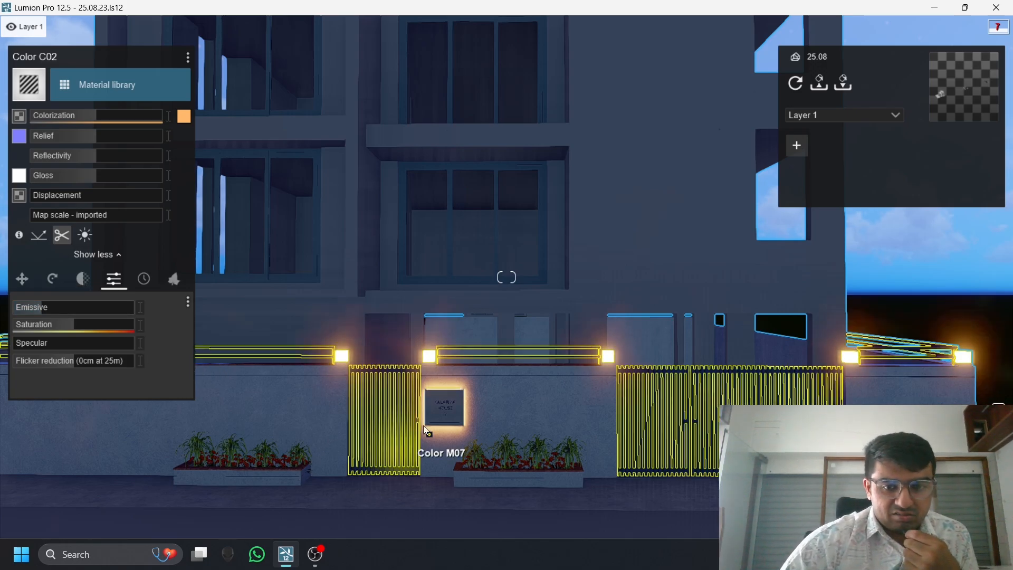
pyautogui.click(956, 512)
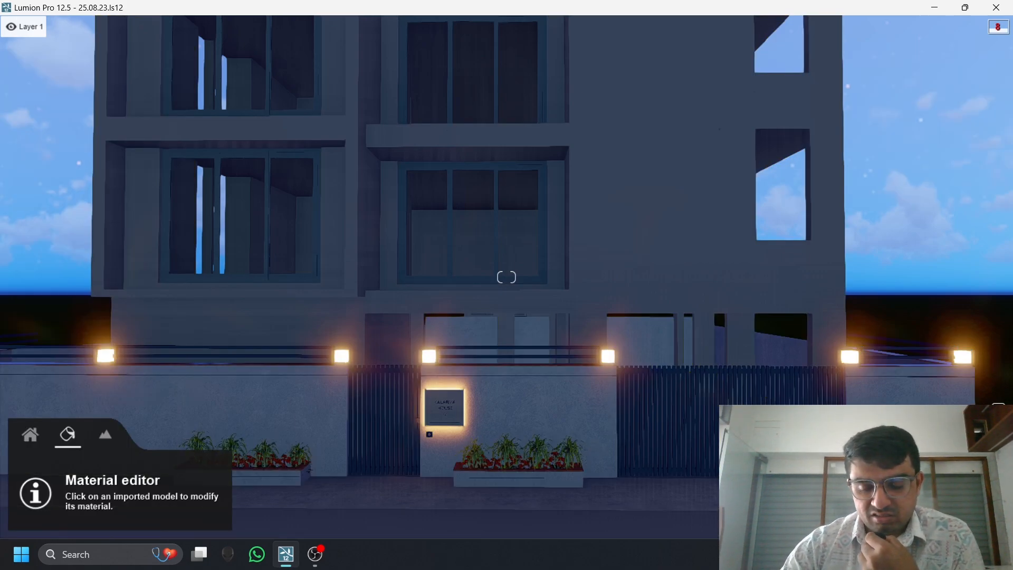
# - Render the current shot of night photo 1 at Poster size, saving it to the Desktop as JPG file 1
pyautogui.click(959, 514)
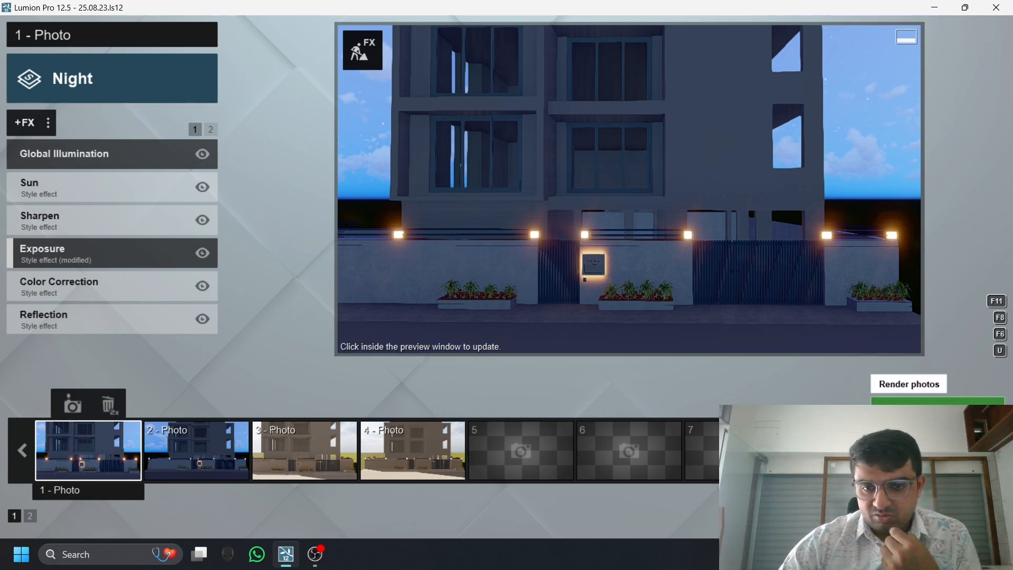
pyautogui.click(938, 427)
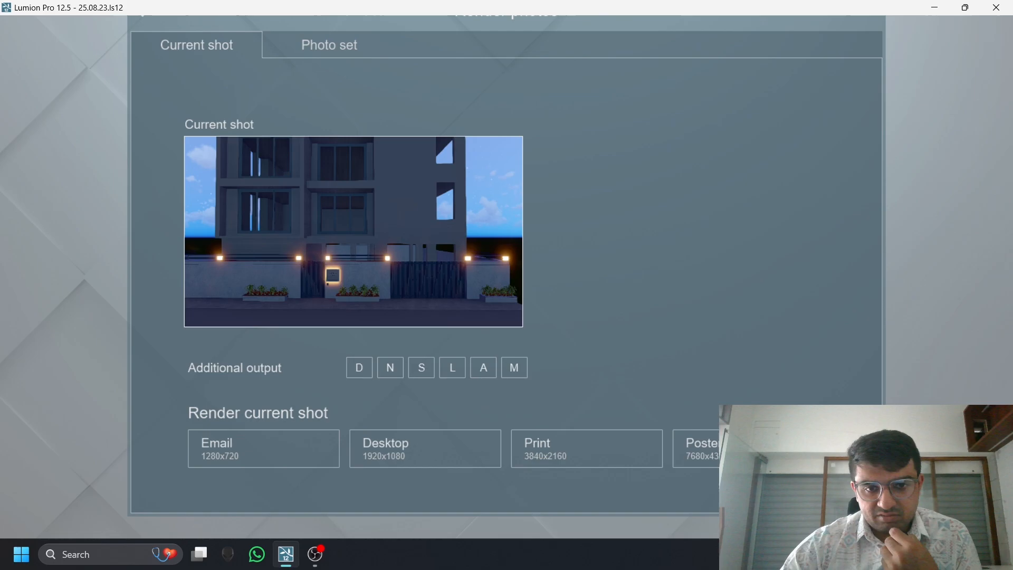
pyautogui.click(738, 448)
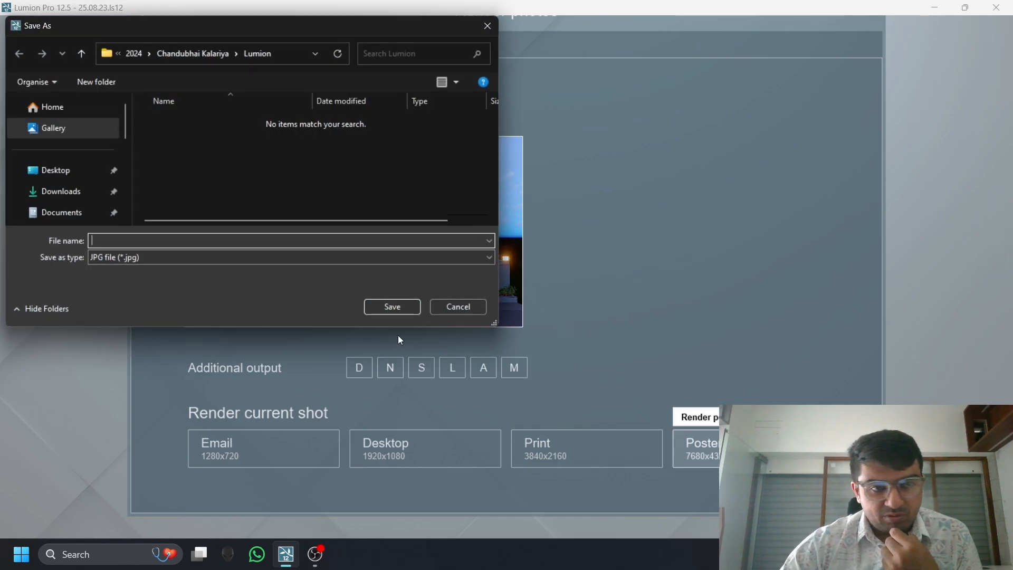
pyautogui.click(84, 192)
pyautogui.click(79, 172)
pyautogui.click(138, 240)
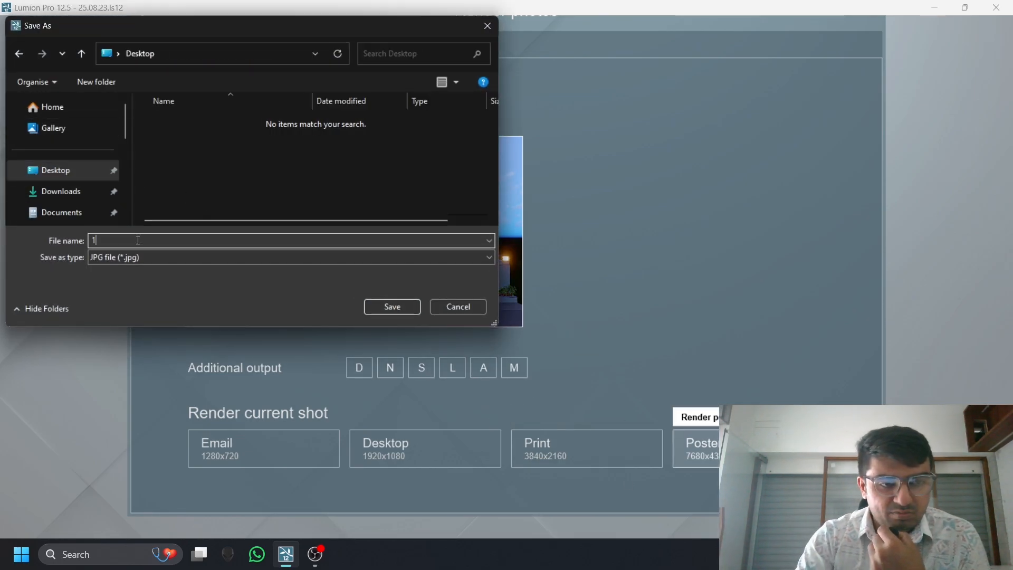
pyautogui.press('Return')
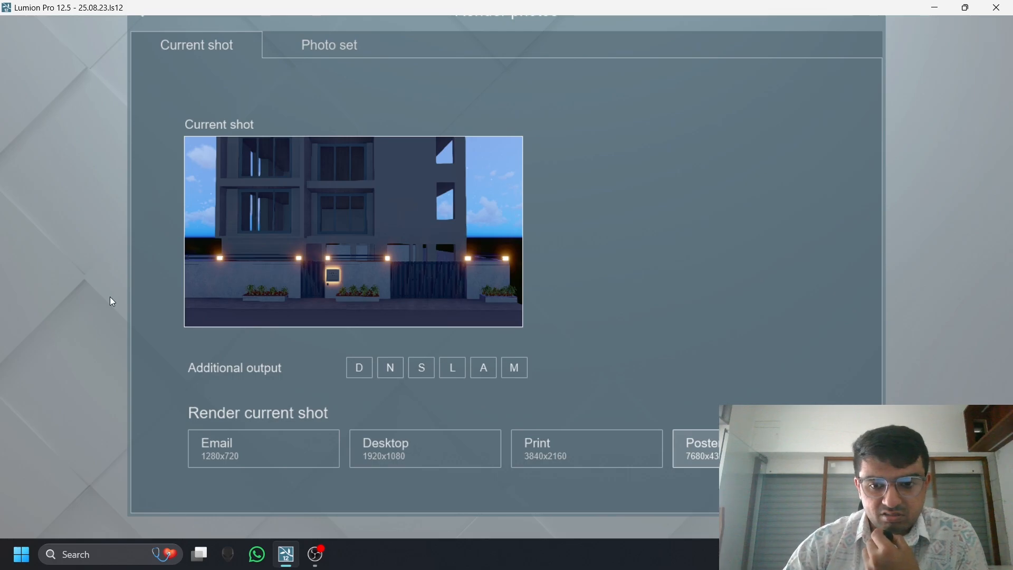